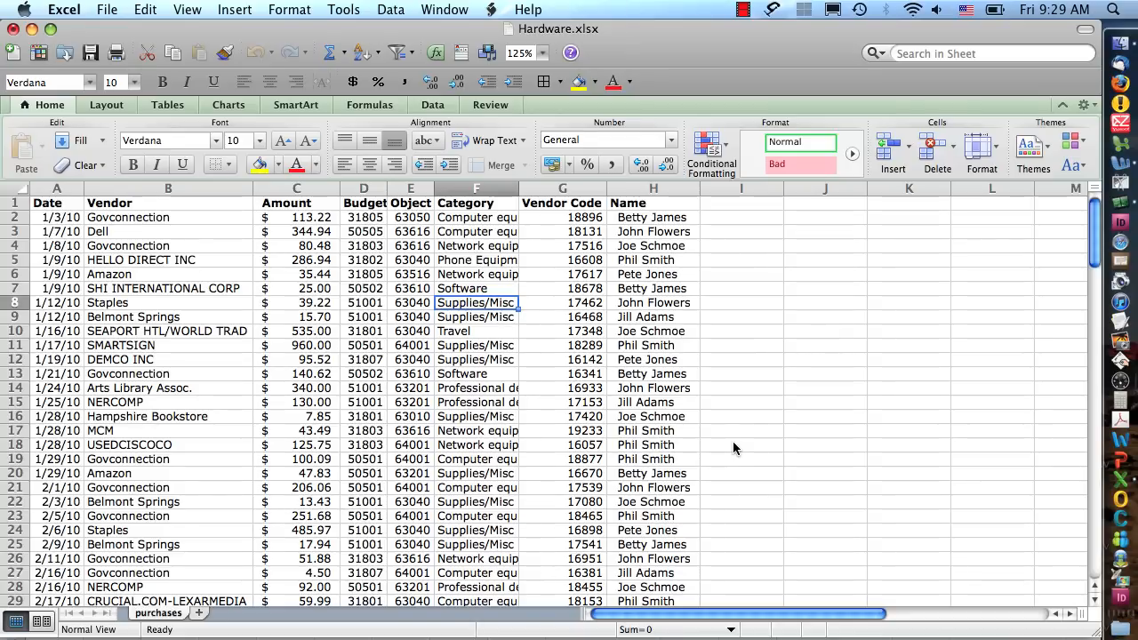
{"action": "left_click", "coordinate": [471, 335]}
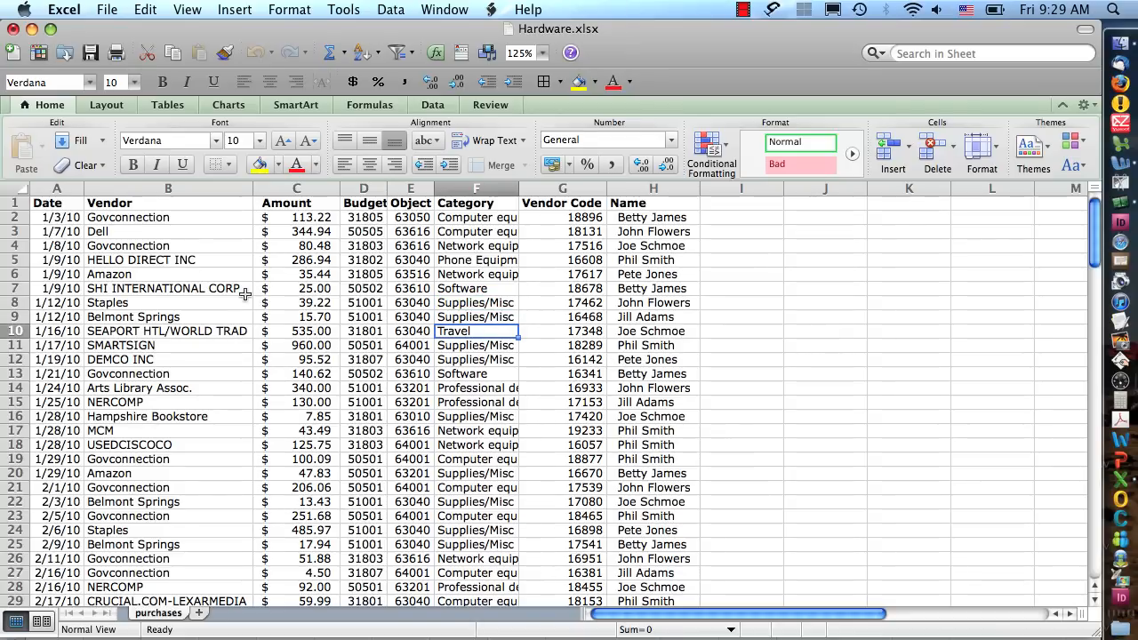
{"action": "left_click", "coordinate": [15, 203]}
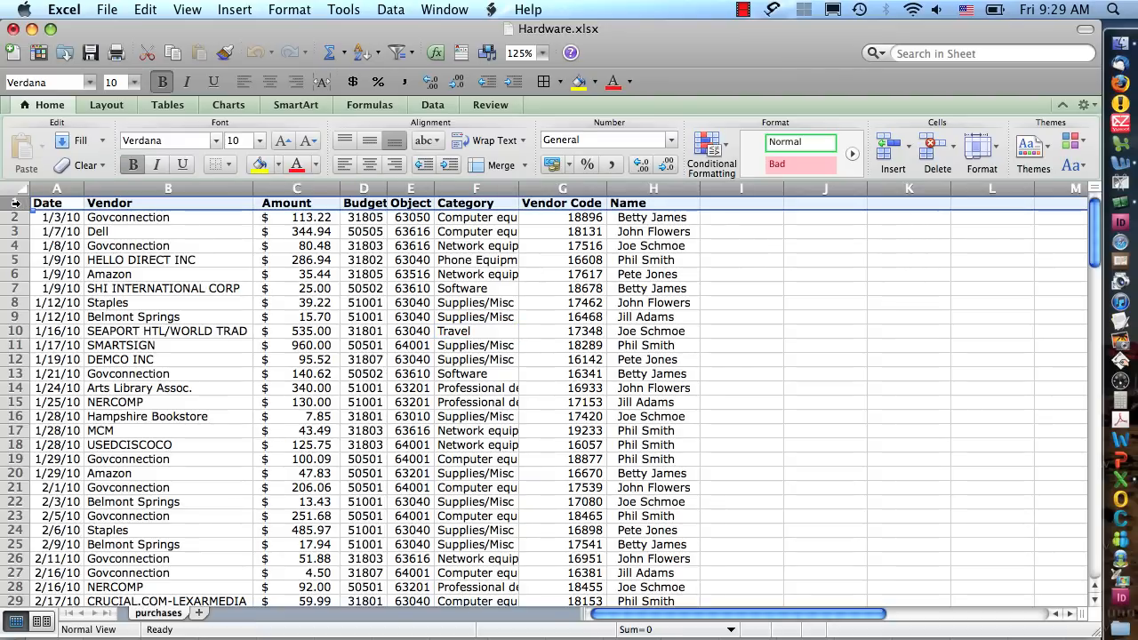
{"action": "left_click", "coordinate": [146, 242]}
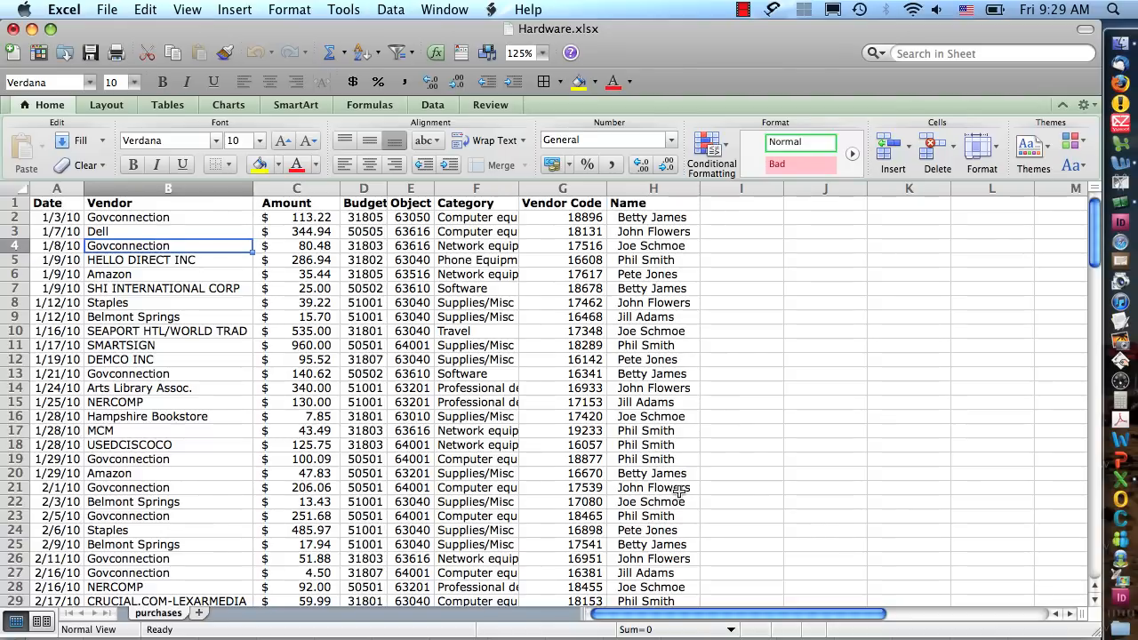
Create a PivotTable on a new worksheet from the purchases data range $A$1:$H$80.
{"action": "left_click", "coordinate": [383, 264]}
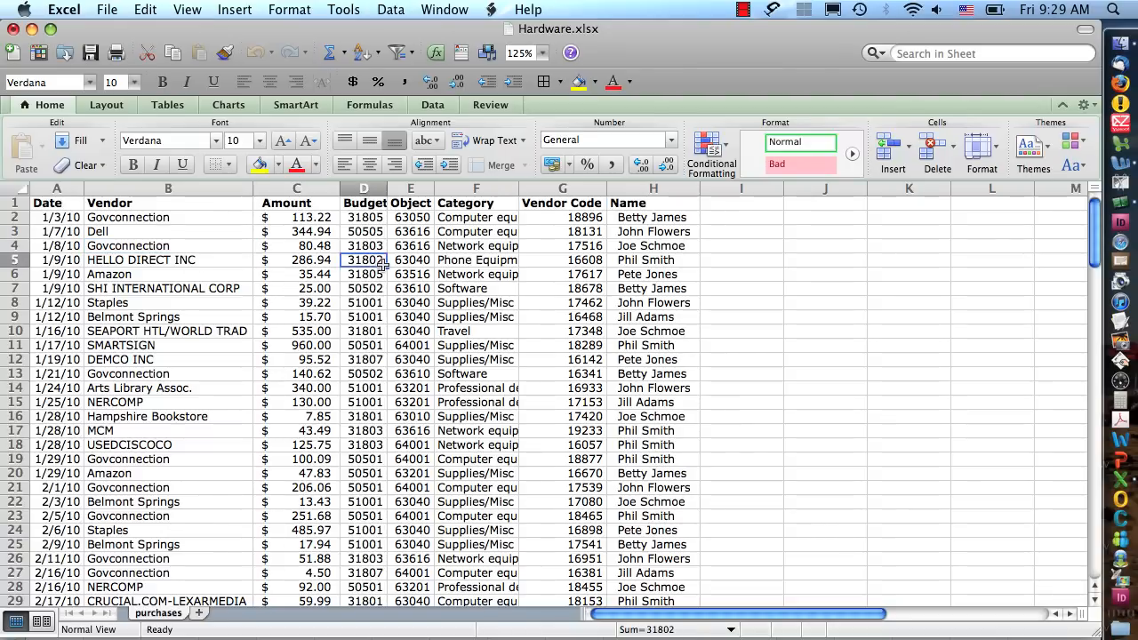
{"action": "left_click", "coordinate": [391, 9]}
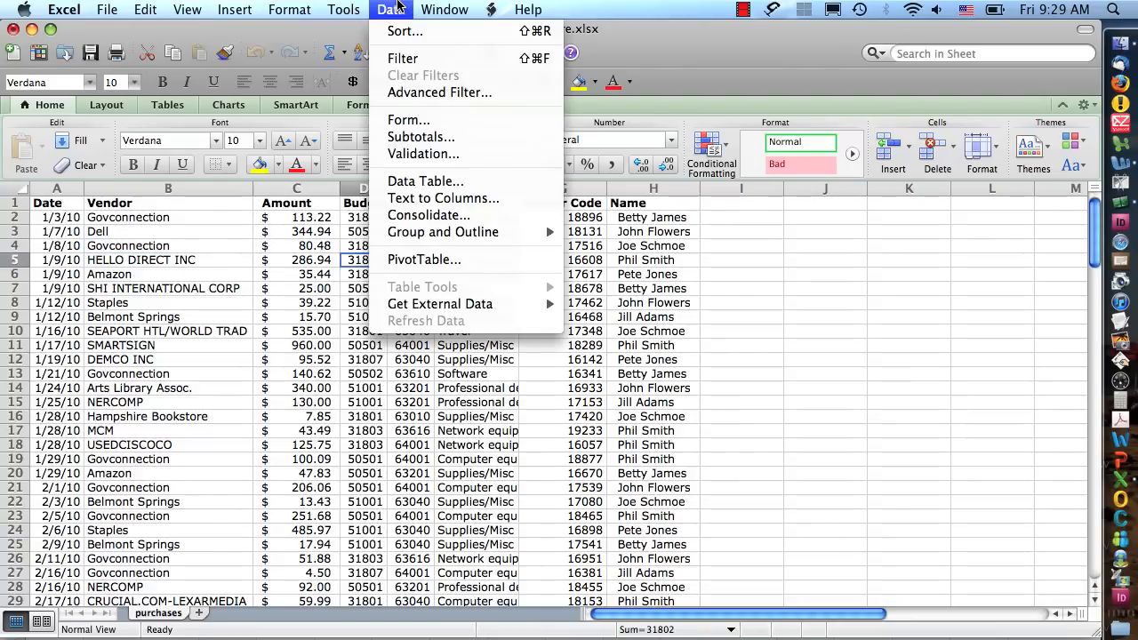
{"action": "left_click", "coordinate": [449, 261]}
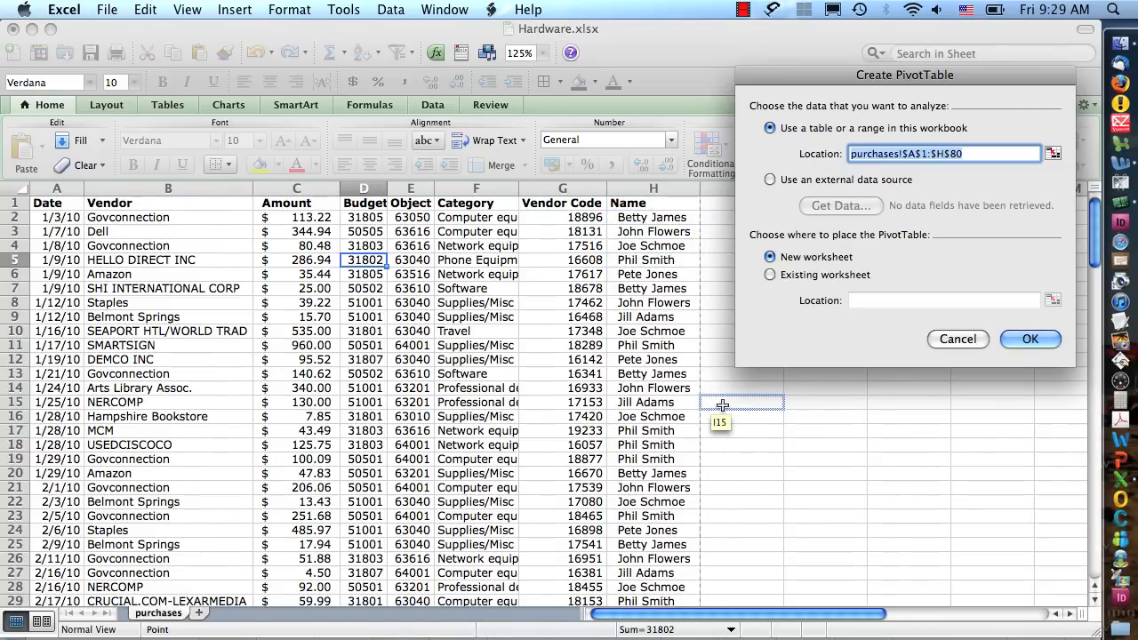
{"action": "scroll", "coordinate": [722, 405], "scroll_direction": "down", "scroll_amount": 4}
{"action": "scroll", "coordinate": [722, 406], "scroll_direction": "down", "scroll_amount": 6}
{"action": "scroll", "coordinate": [724, 405], "scroll_direction": "up", "scroll_amount": 10}
{"action": "left_click", "coordinate": [1052, 155]}
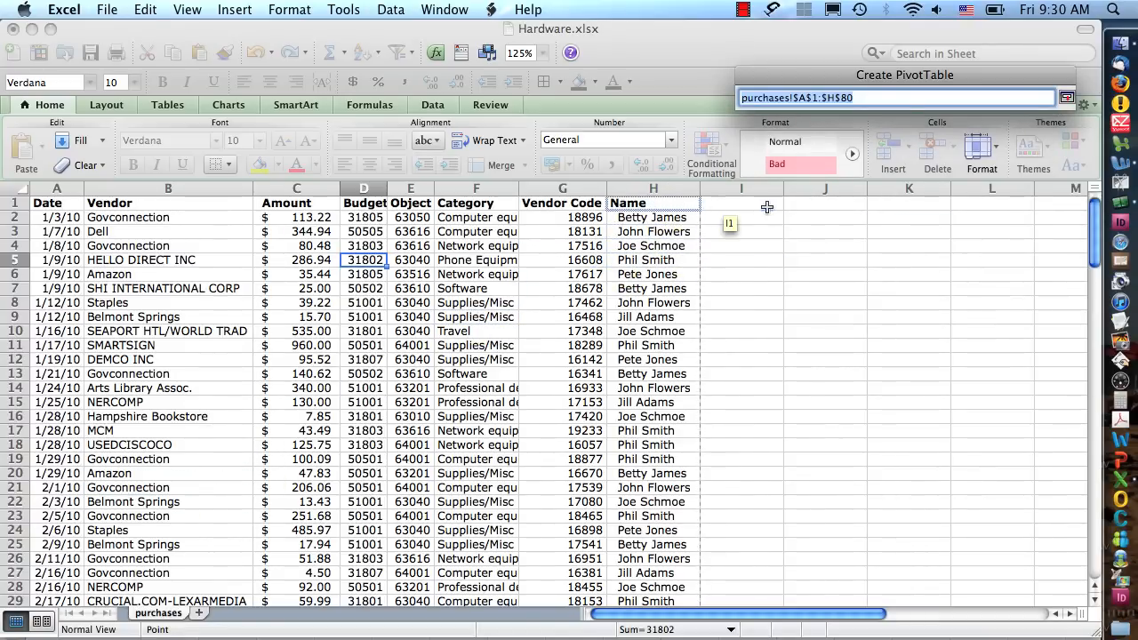
{"action": "left_click", "coordinate": [1066, 100]}
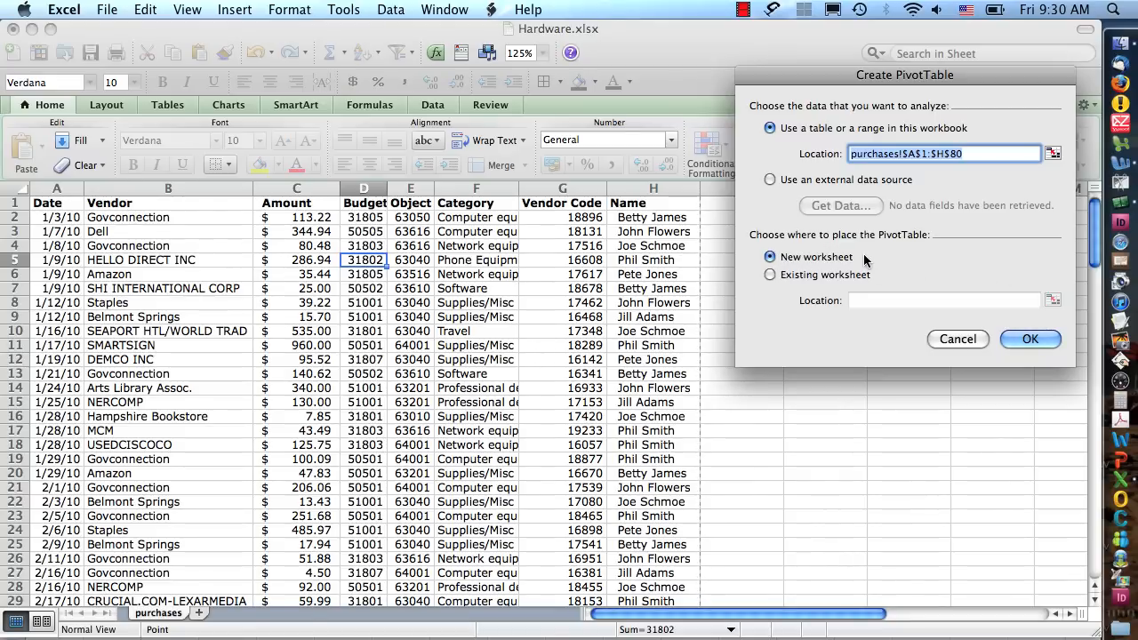
{"action": "left_click", "coordinate": [1031, 339]}
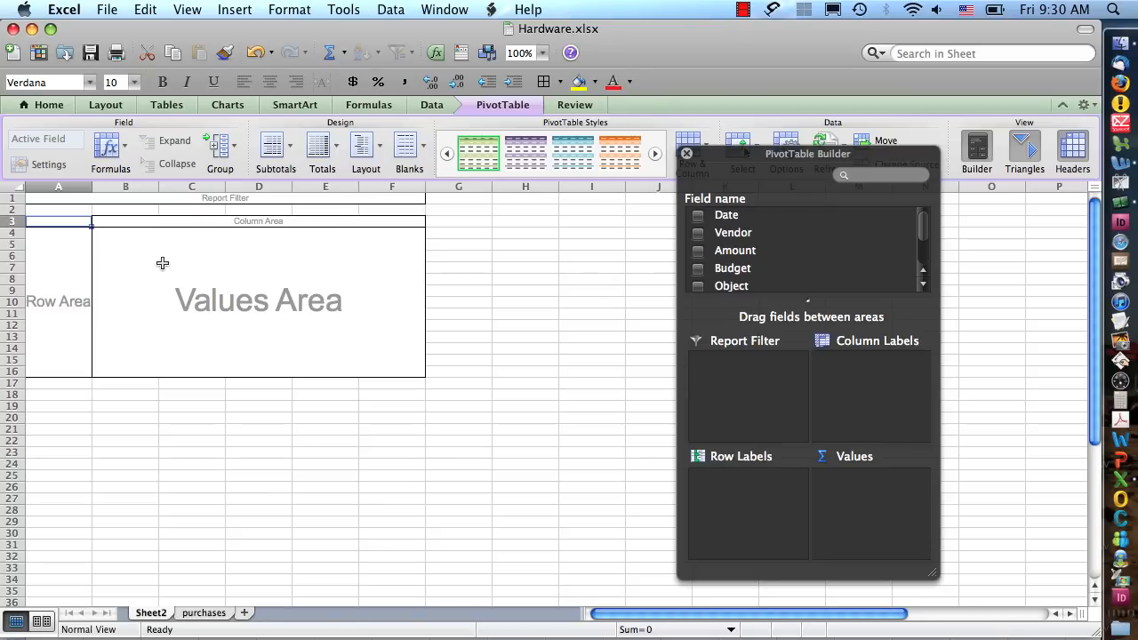
Move the PivotTable Builder closer to the empty pivot layout and check the Budget column in the purchases sheet.
{"action": "left_click", "coordinate": [773, 157]}
{"action": "left_click_drag", "start_coordinate": [773, 158], "coordinate": [736, 148]}
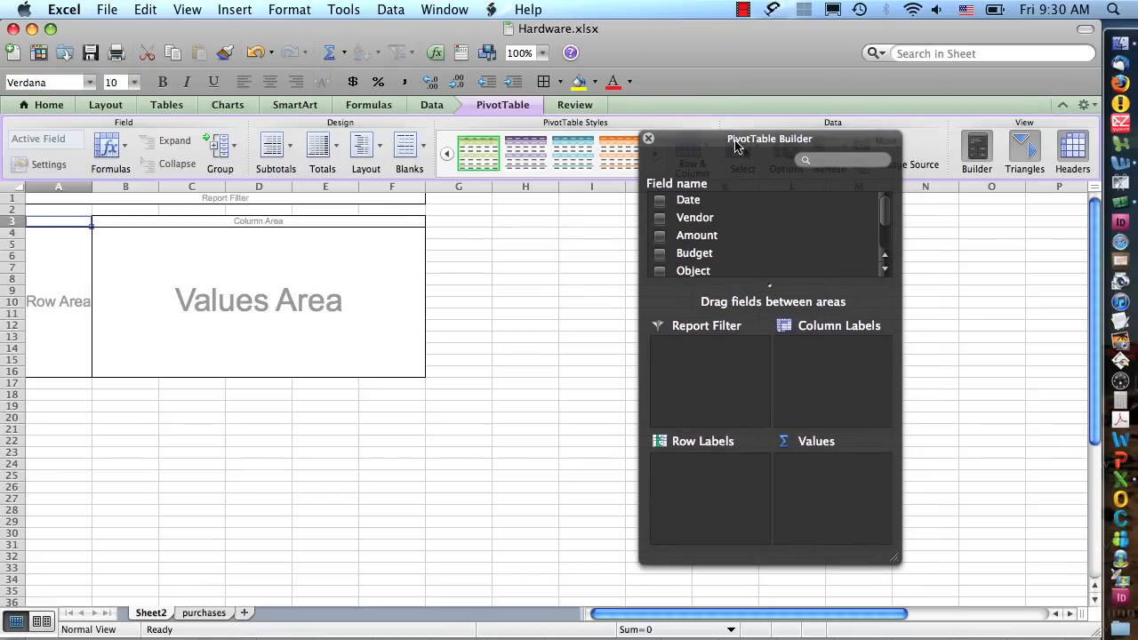
{"action": "left_click", "coordinate": [203, 613]}
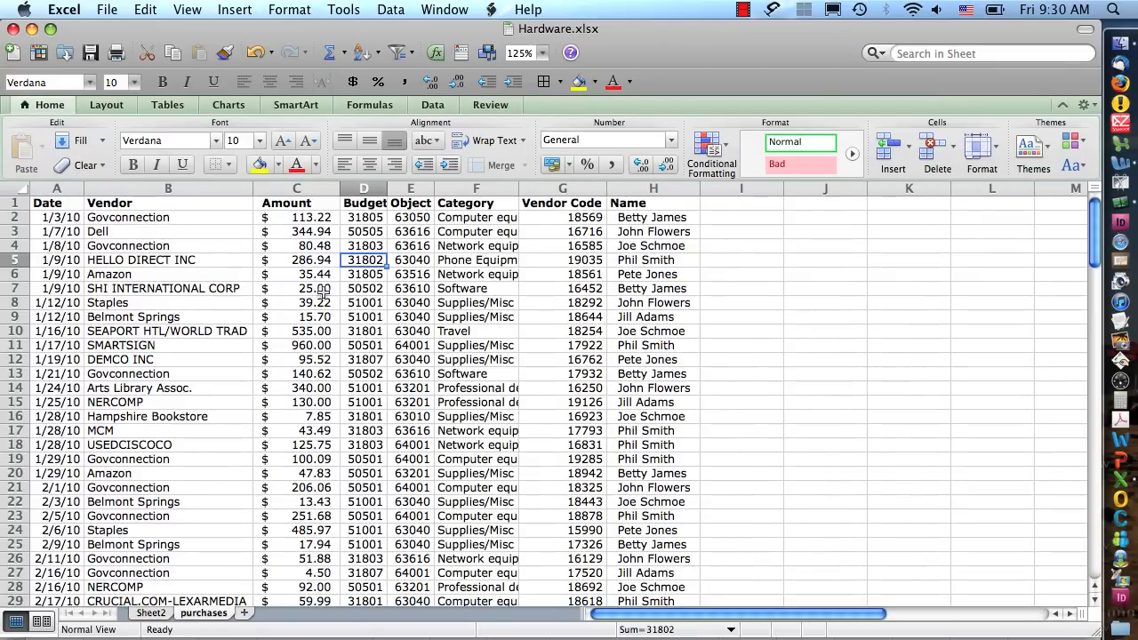
{"action": "left_click", "coordinate": [368, 189]}
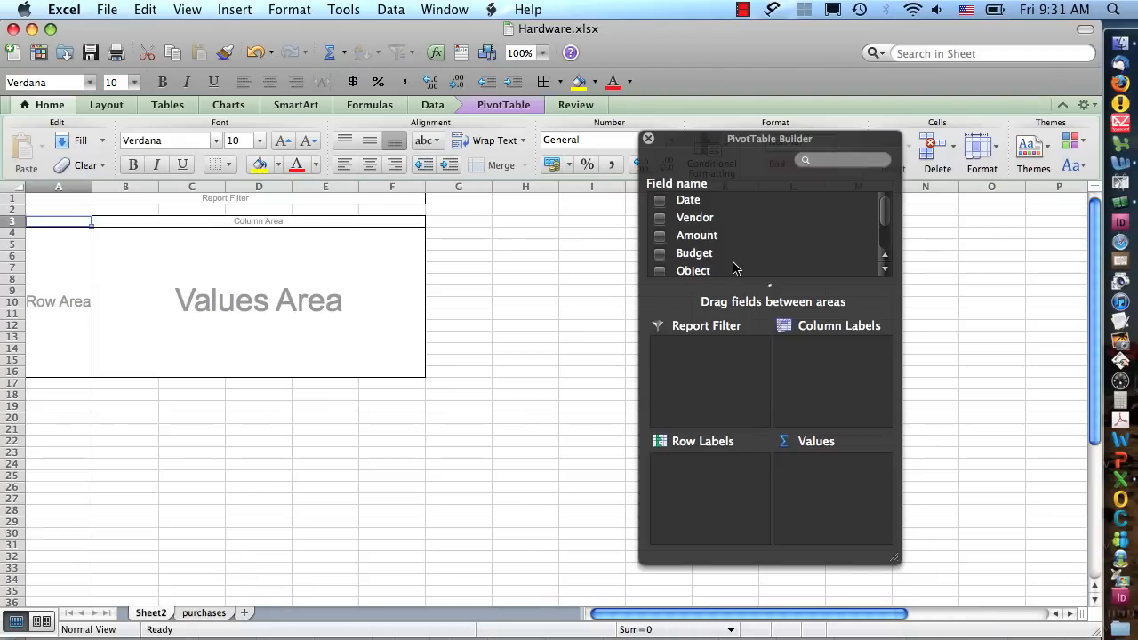
{"action": "left_click_drag", "start_coordinate": [726, 148], "coordinate": [640, 140]}
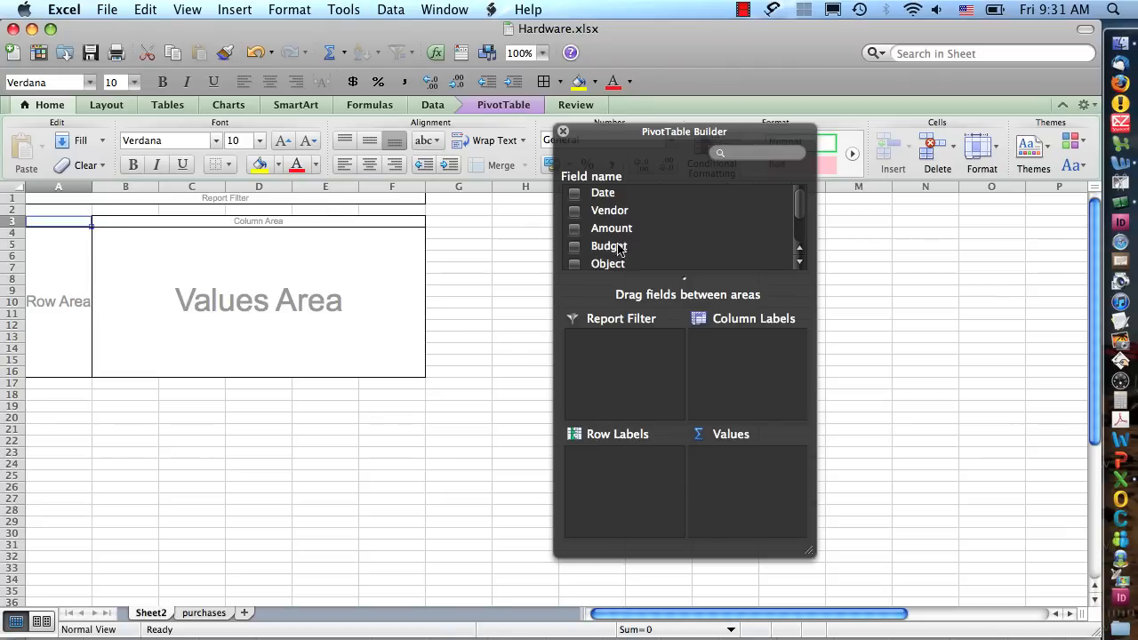
Place the Budget field in Row Labels and the Amount field in Values to sum amounts per budget.
{"action": "left_click", "coordinate": [574, 246]}
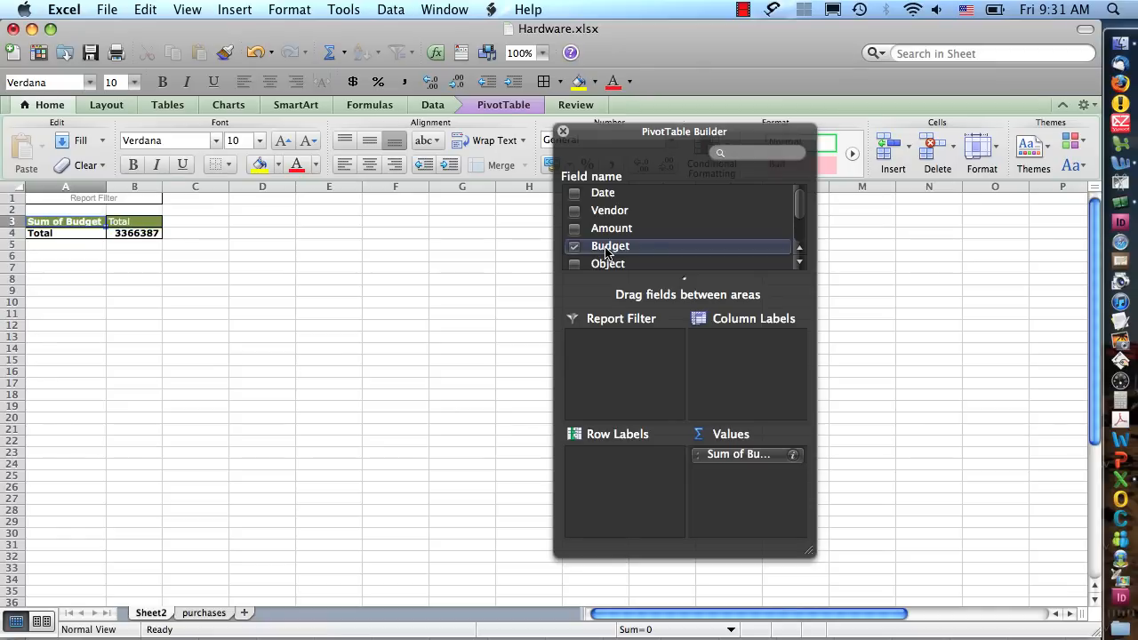
{"action": "left_click", "coordinate": [578, 250]}
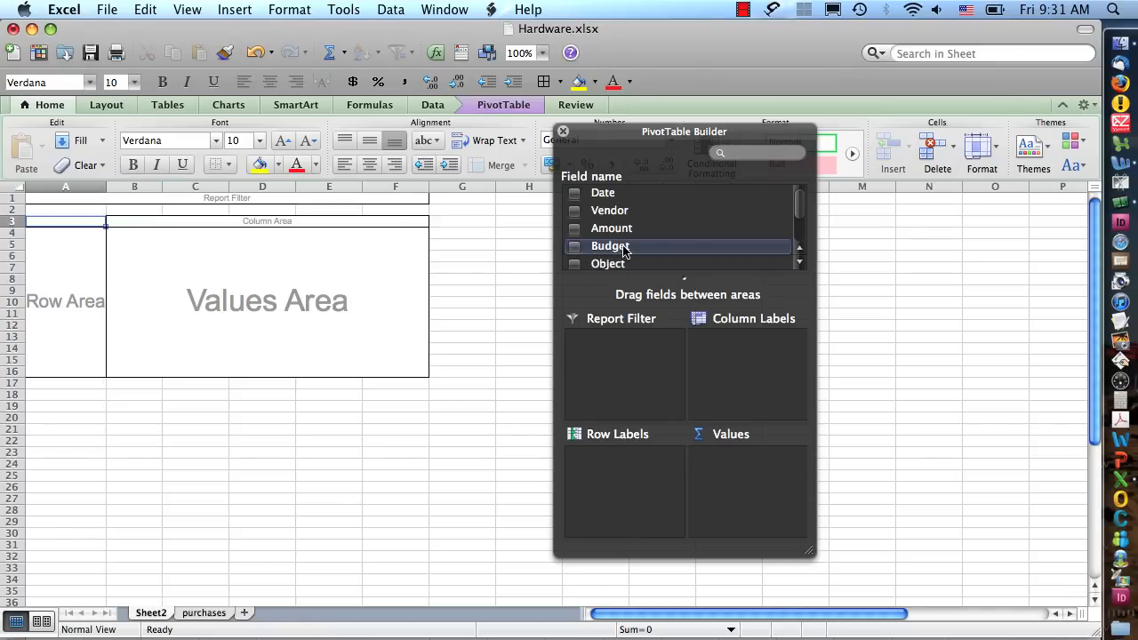
{"action": "left_click_drag", "start_coordinate": [626, 250], "coordinate": [610, 492]}
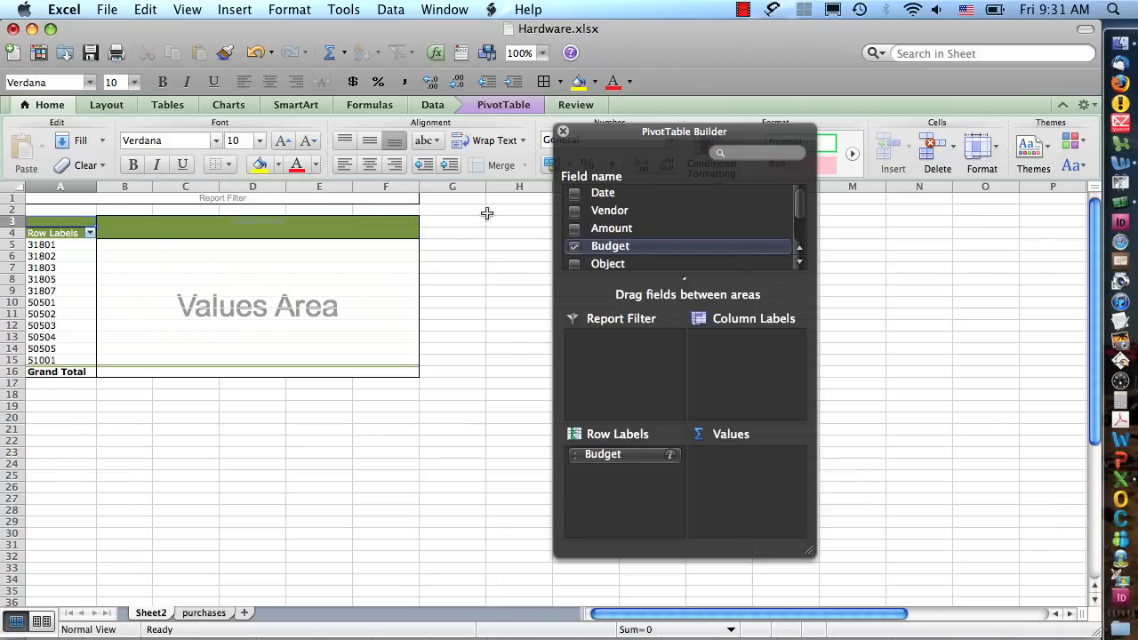
{"action": "left_click", "coordinate": [608, 229]}
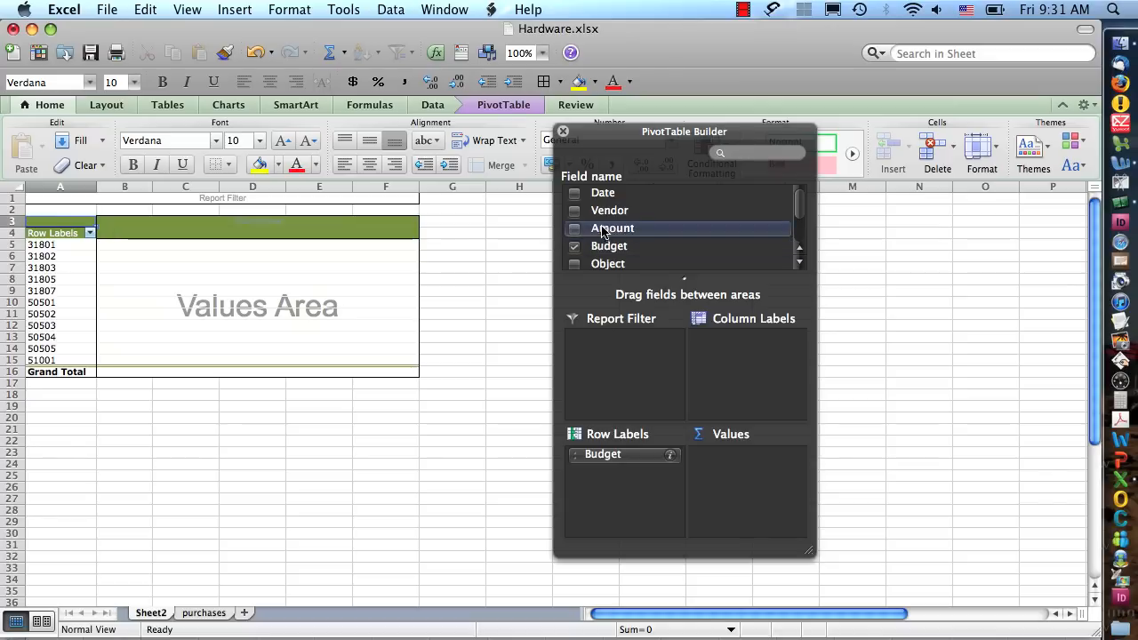
{"action": "left_click_drag", "start_coordinate": [608, 232], "coordinate": [748, 489]}
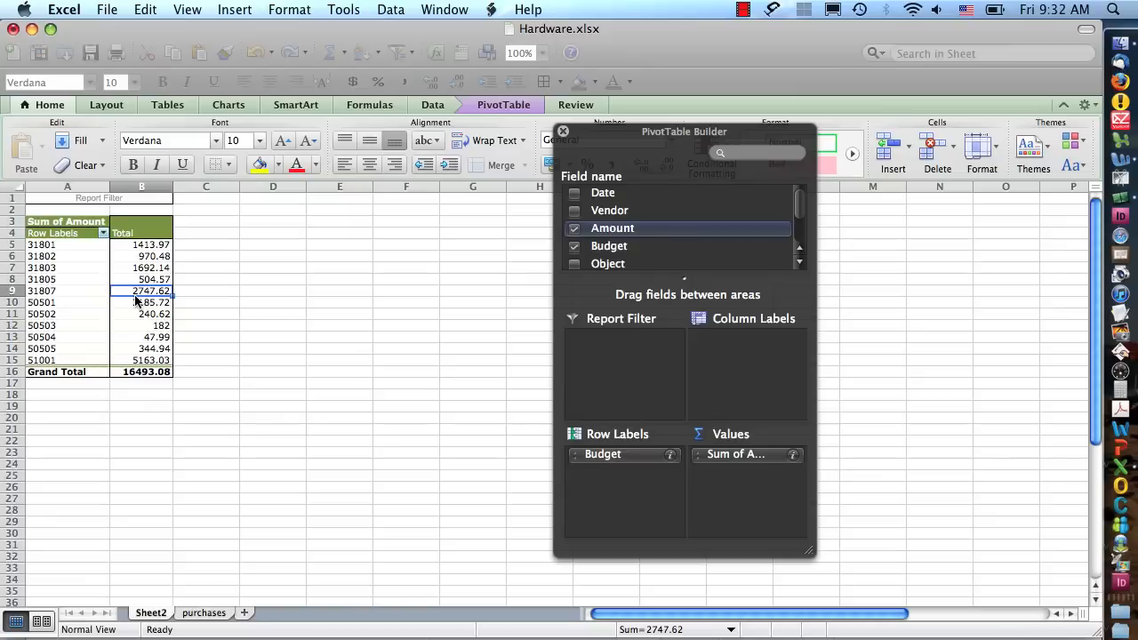
Replace Budget with Vendor in the pivot table's Row Labels and review the amounts per vendor.
{"action": "left_click", "coordinate": [289, 315]}
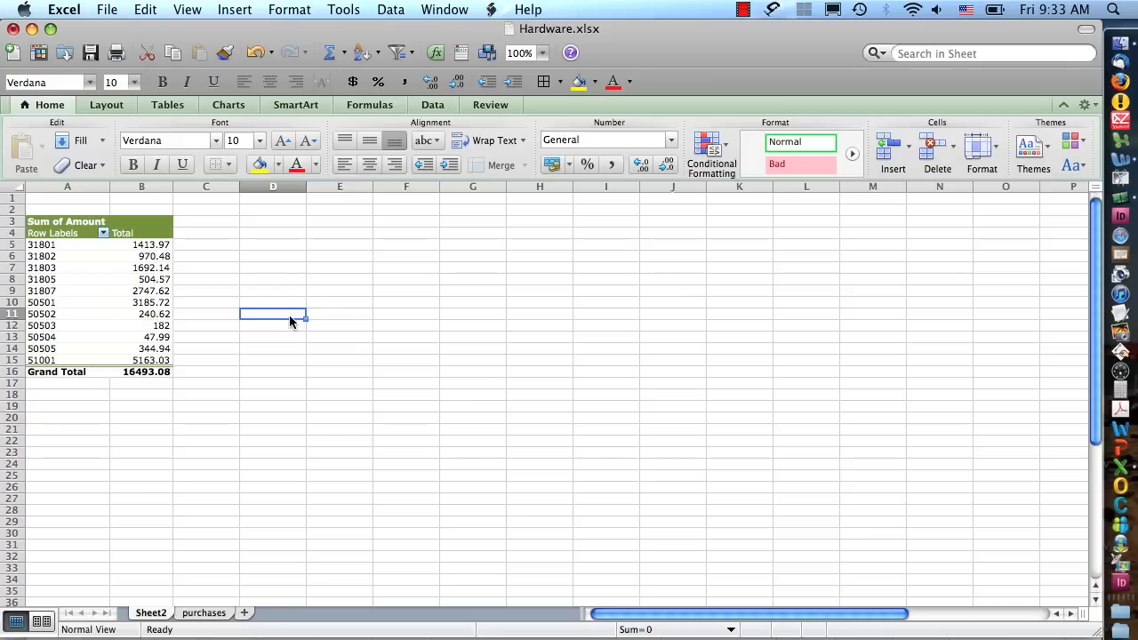
{"action": "left_click", "coordinate": [146, 291]}
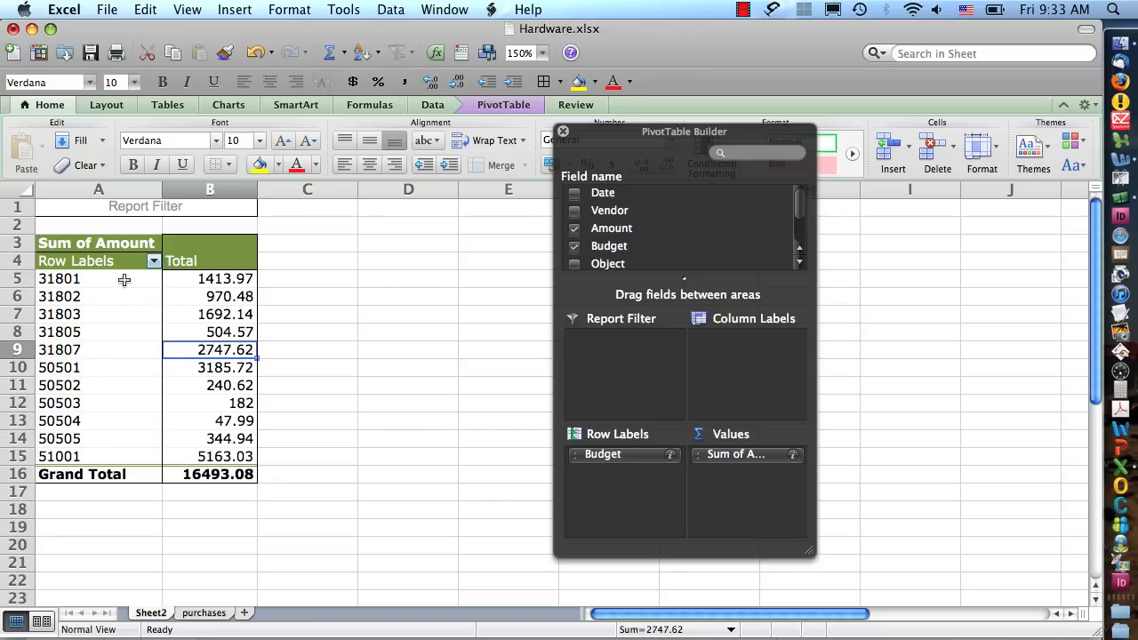
{"action": "left_click", "coordinate": [573, 248]}
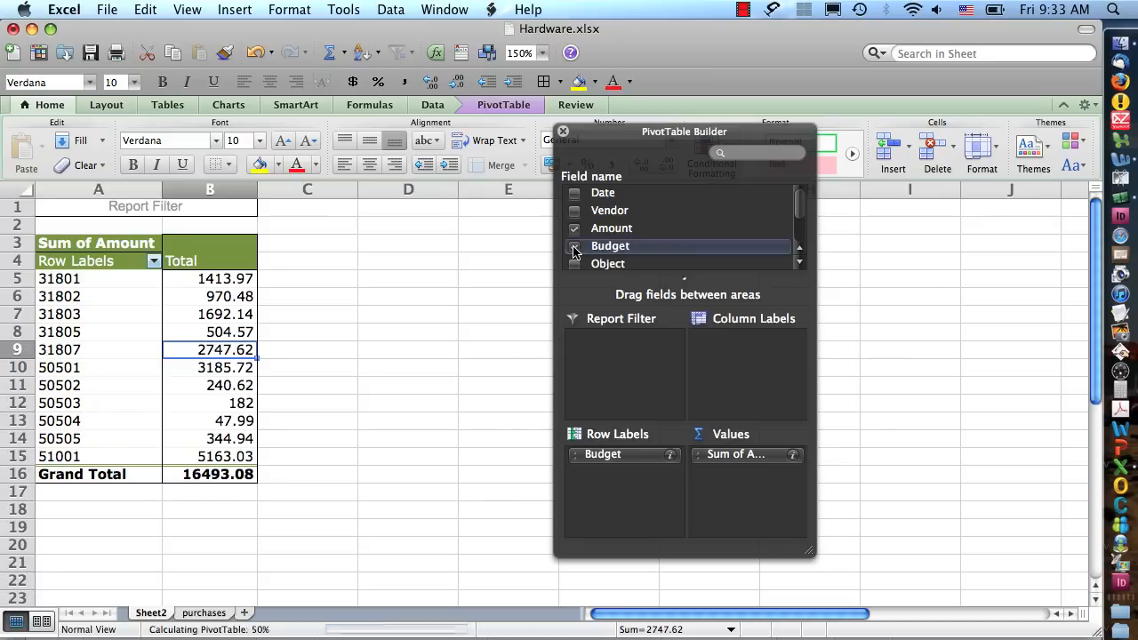
{"action": "left_click", "coordinate": [609, 211]}
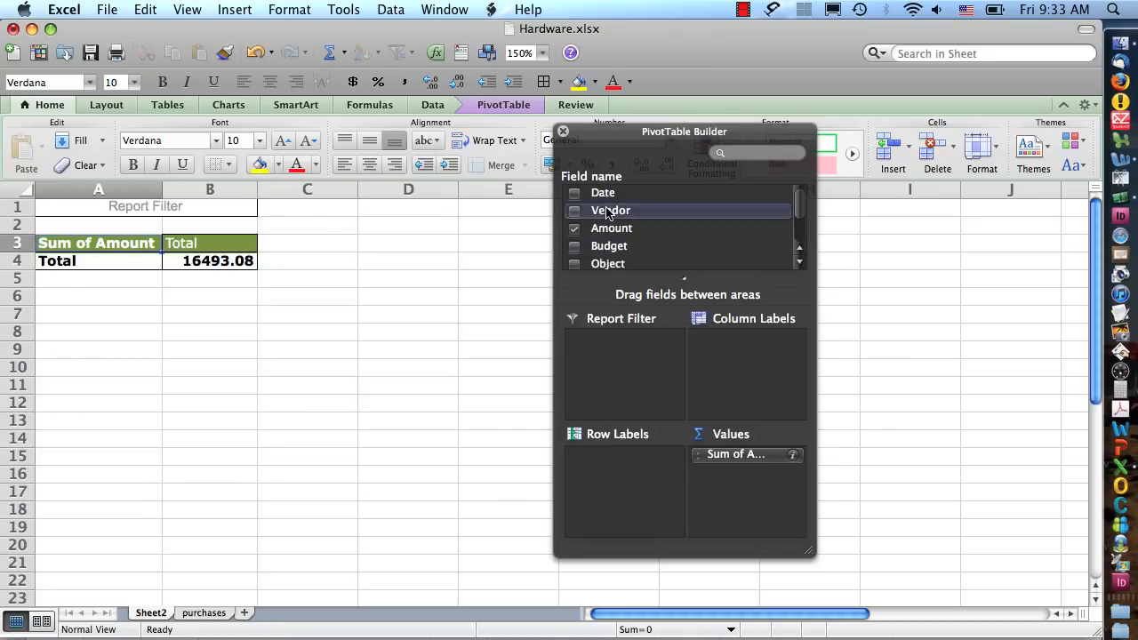
{"action": "left_click_drag", "start_coordinate": [601, 212], "coordinate": [612, 486]}
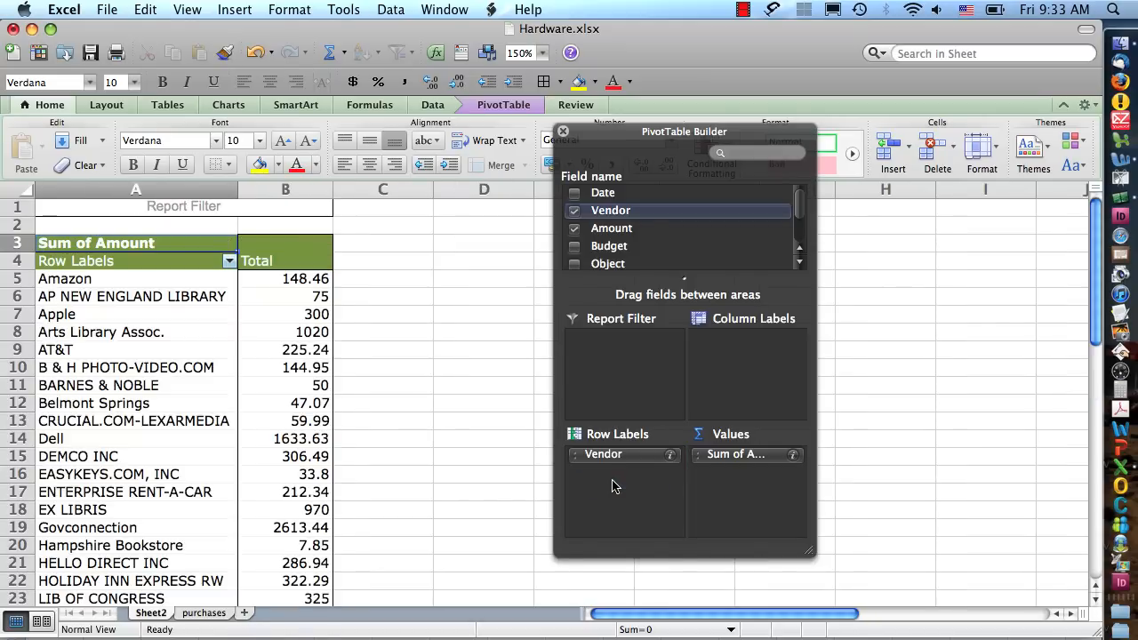
{"action": "scroll", "coordinate": [409, 263], "scroll_direction": "down", "scroll_amount": 5}
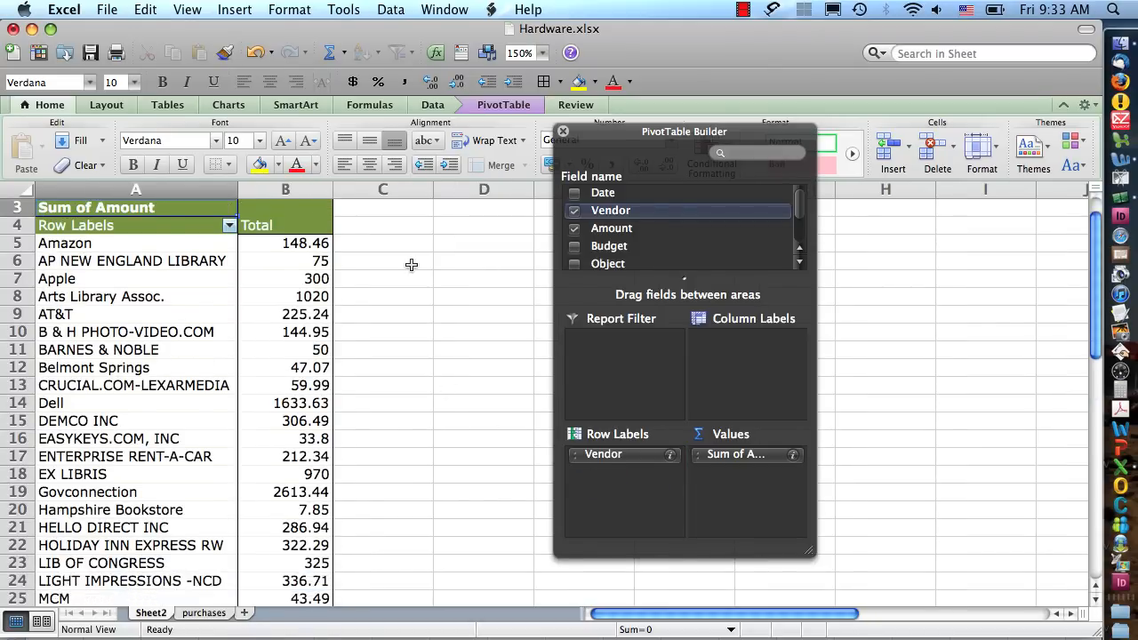
{"action": "scroll", "coordinate": [411, 264], "scroll_direction": "down", "scroll_amount": 4}
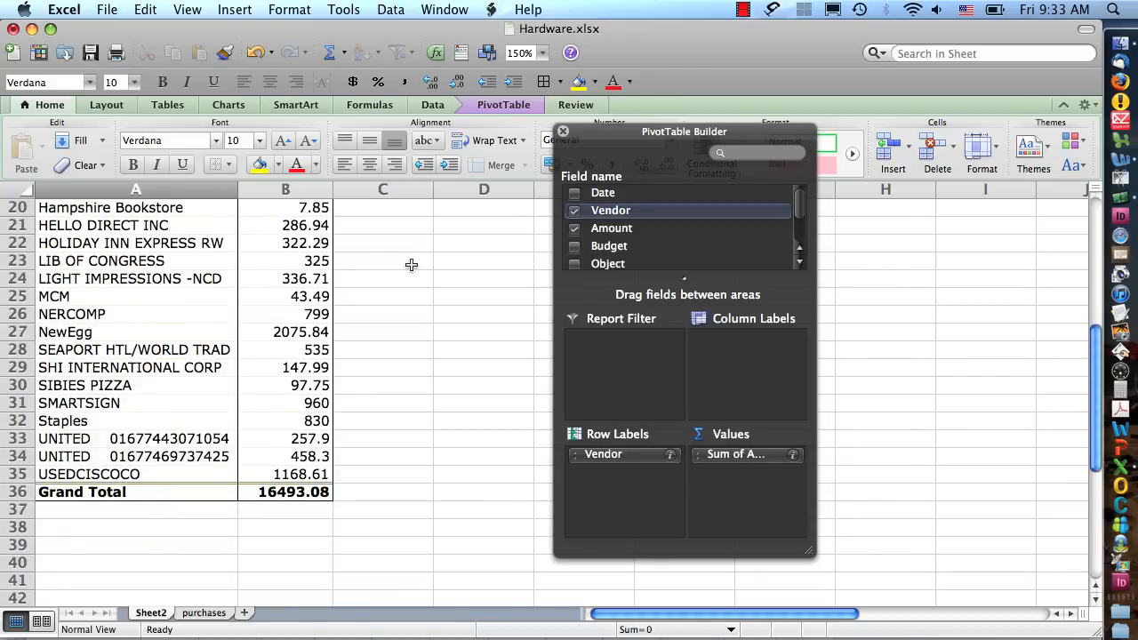
{"action": "scroll", "coordinate": [410, 264], "scroll_direction": "up", "scroll_amount": 10}
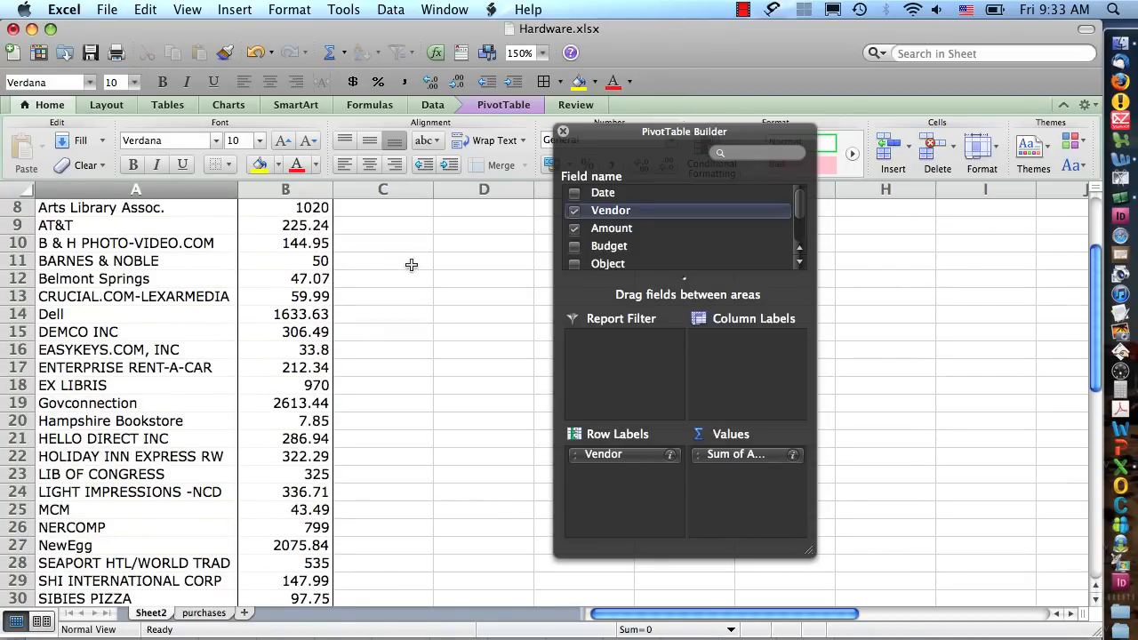